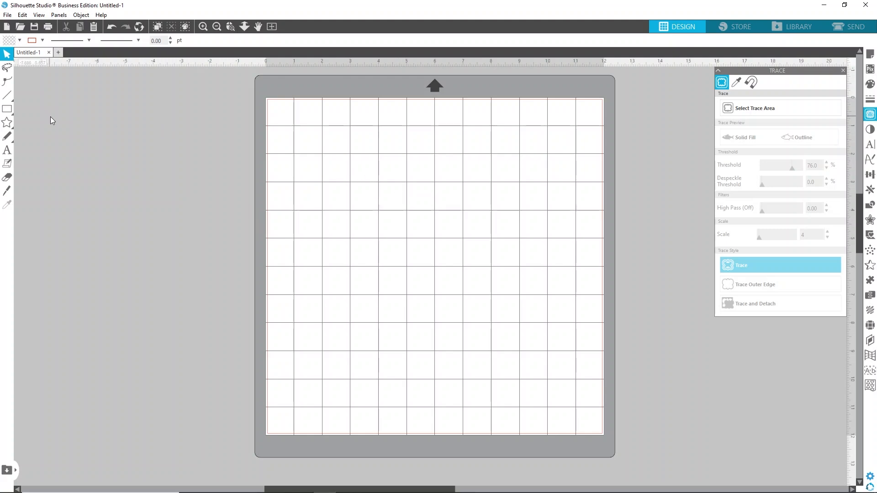
click(7, 15)
mouse_move(22, 15)
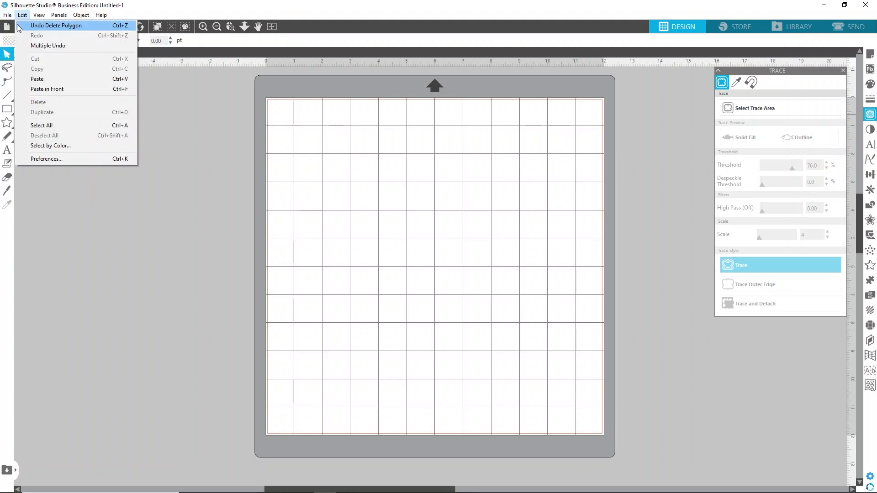
click(18, 48)
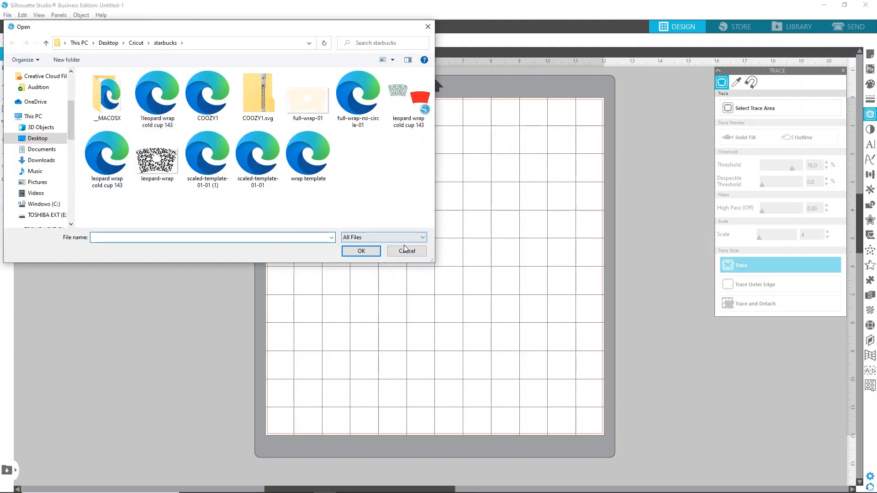
click(406, 250)
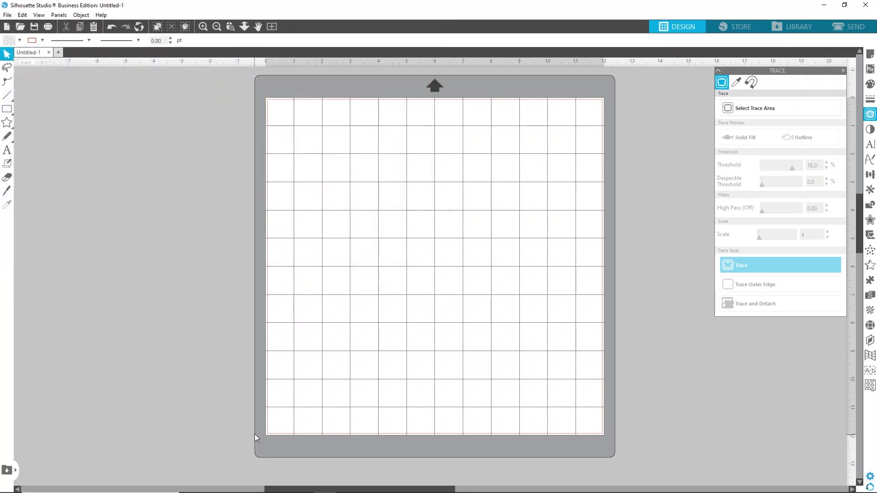
- Switch to File Explorer and open the Disney folder inside the Cricut folder on the Desktop
click(238, 489)
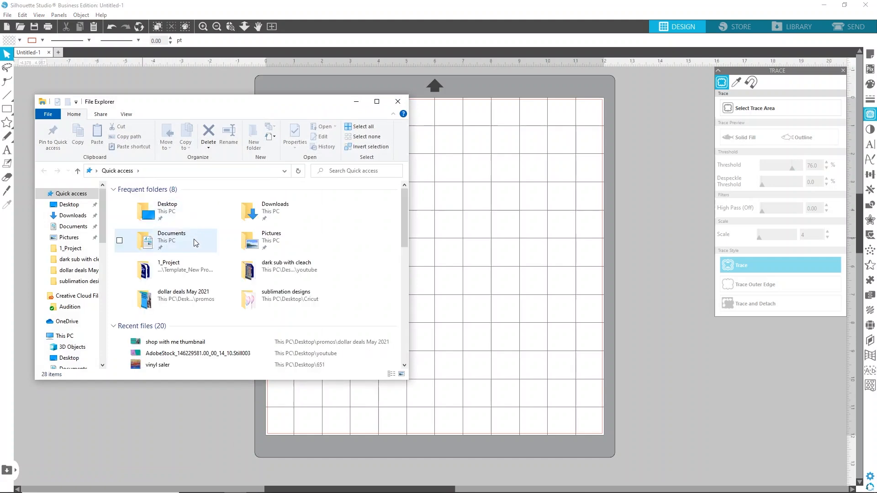
click(182, 219)
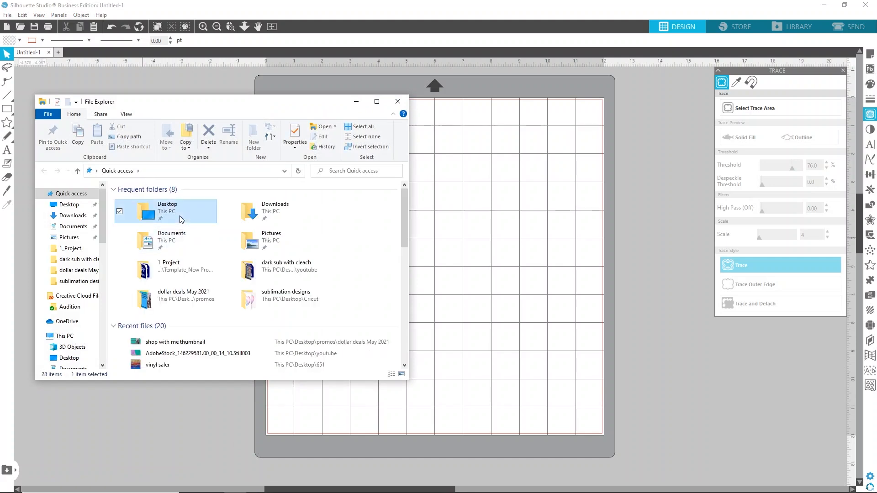
double_click(179, 215)
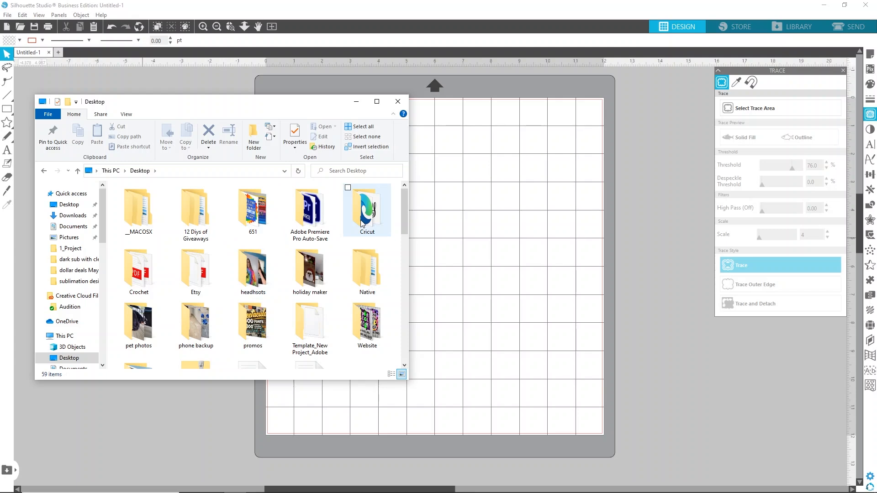
double_click(367, 210)
scroll(282, 252, down, 5)
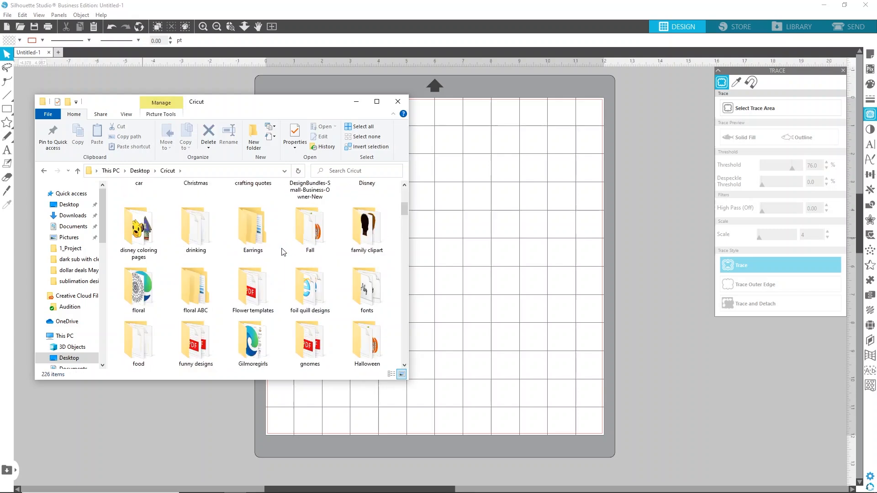
scroll(244, 251, up, 2)
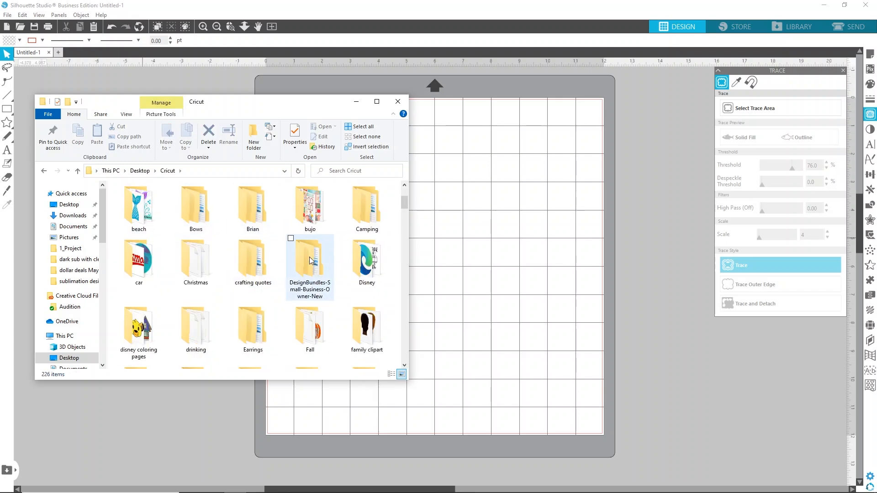
double_click(363, 268)
scroll(306, 257, down, 6)
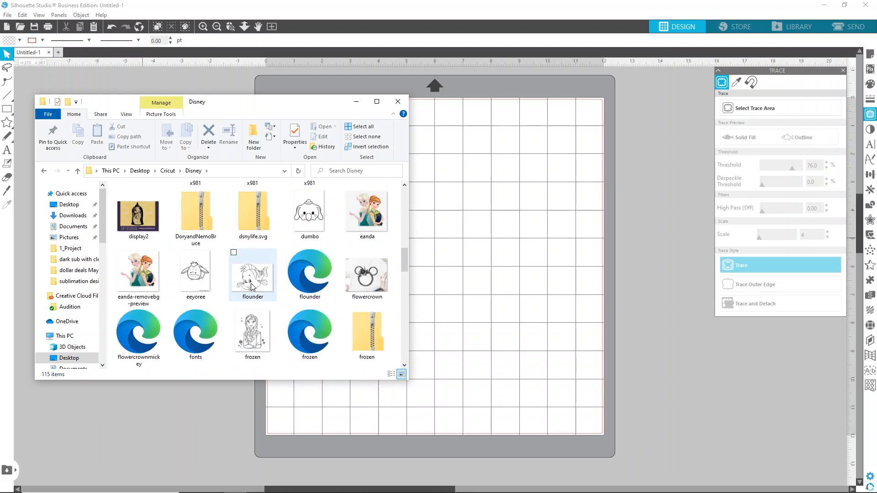
- Add the flounder line-art image from the folder to the design page and place it near the middle of the mat
click(251, 287)
drag(251, 287, 529, 256)
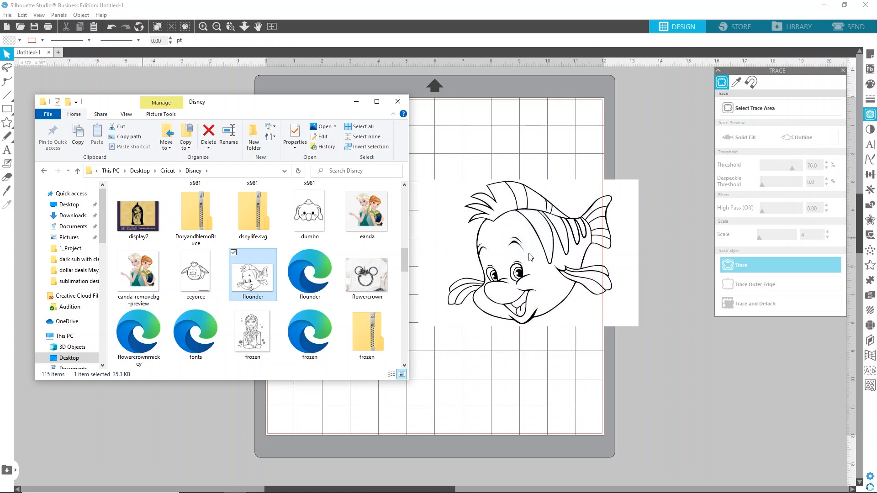
click(397, 101)
drag(557, 229, 432, 192)
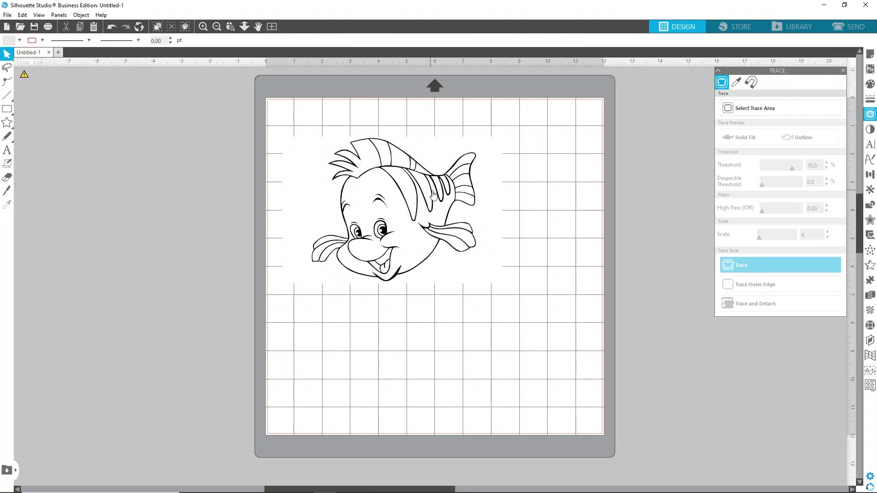
drag(436, 210, 470, 247)
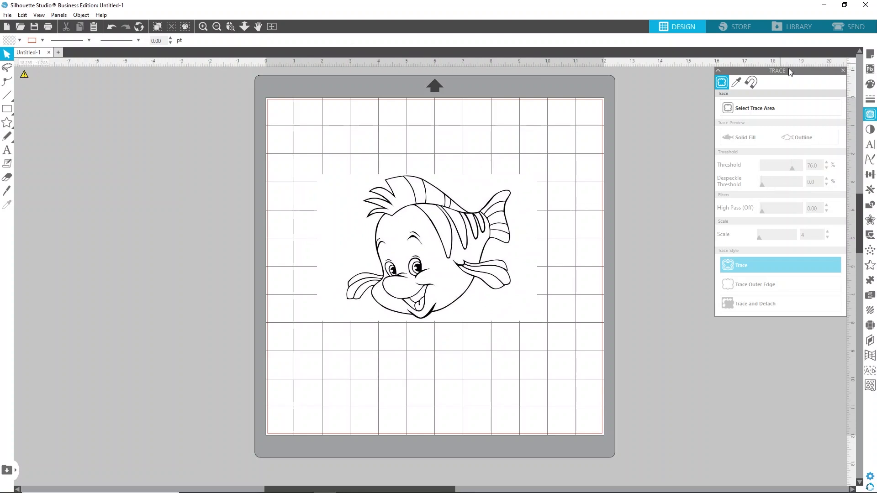
- Reopen the Trace panel and try to mark a trace area around the fish image
click(842, 71)
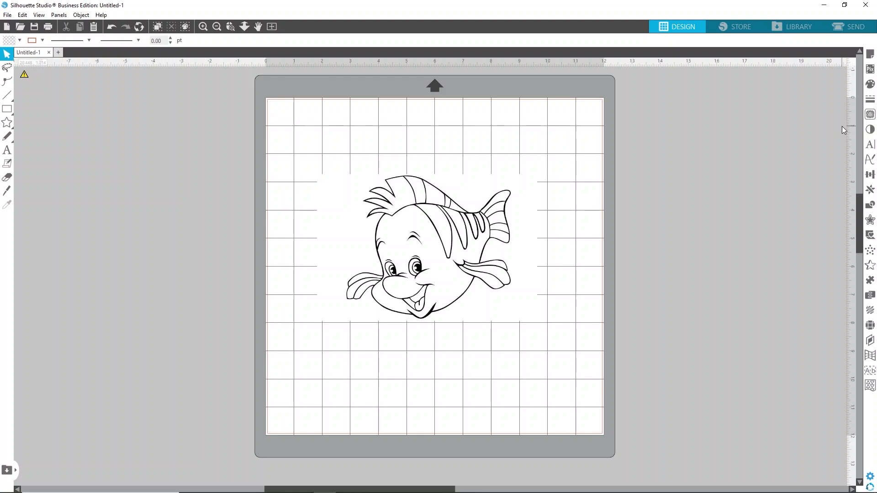
click(871, 117)
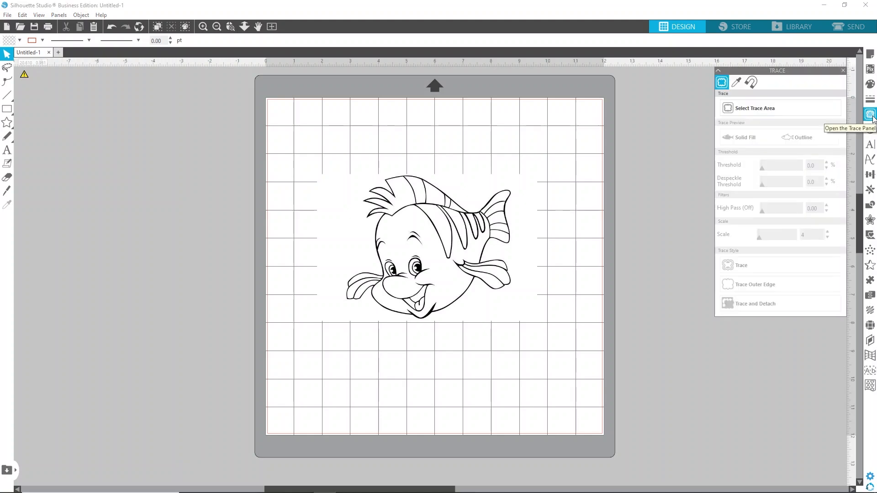
click(749, 110)
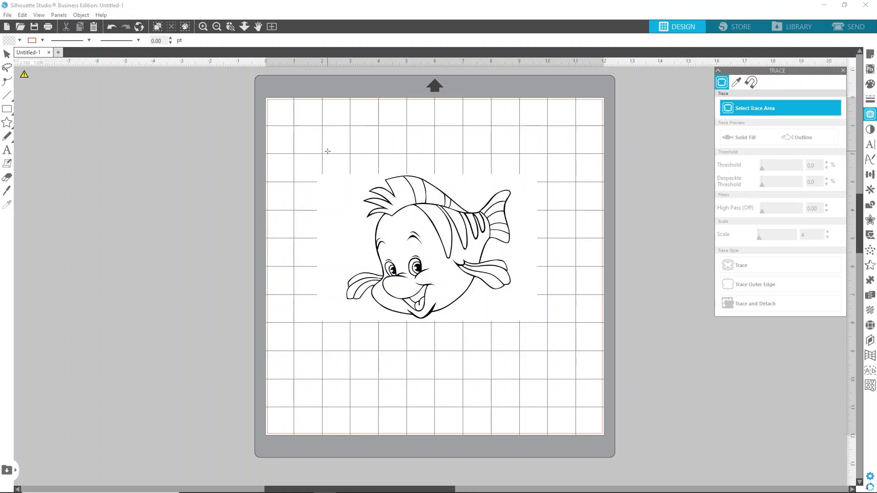
mouse_move(318, 177)
mouse_down()
mouse_move(367, 194)
mouse_move(431, 239)
mouse_move(316, 176)
mouse_move(374, 216)
mouse_up()
click(319, 174)
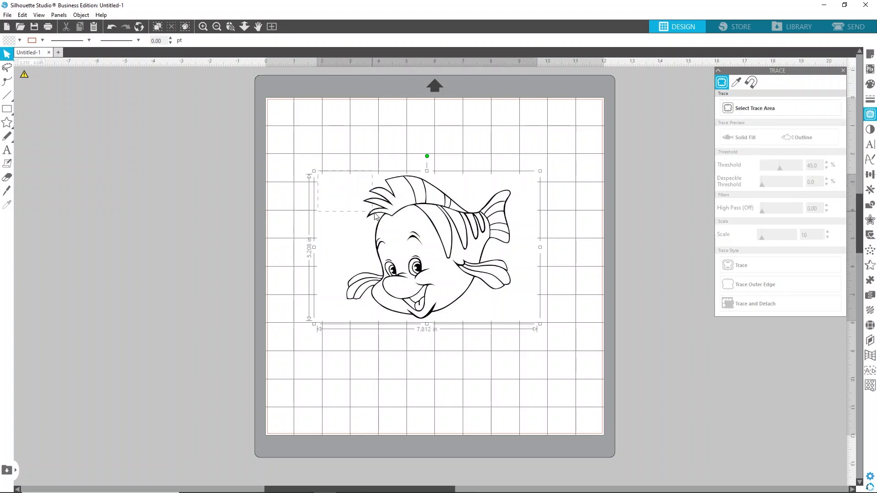
drag(494, 307, 528, 325)
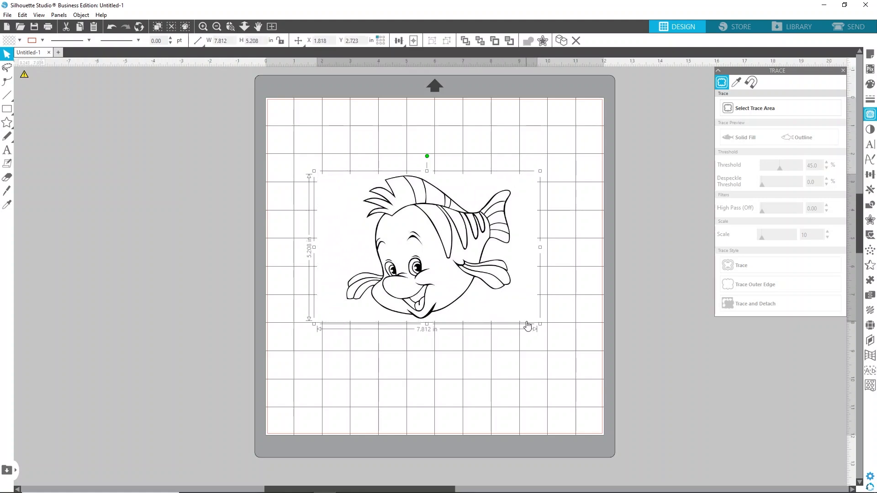
- Mark a trace area about 7.5 in wide around the whole fish drawing and trace it with the Trace style
click(786, 110)
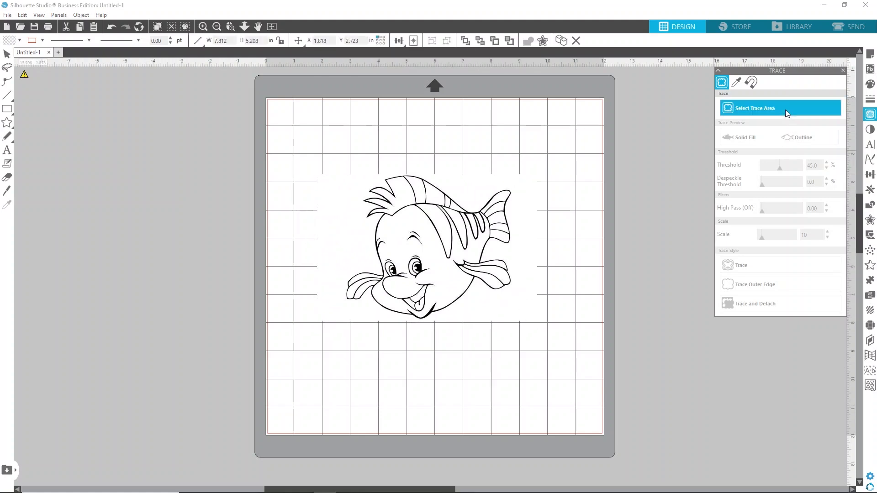
mouse_move(318, 170)
mouse_down()
mouse_move(415, 255)
mouse_move(530, 323)
mouse_up()
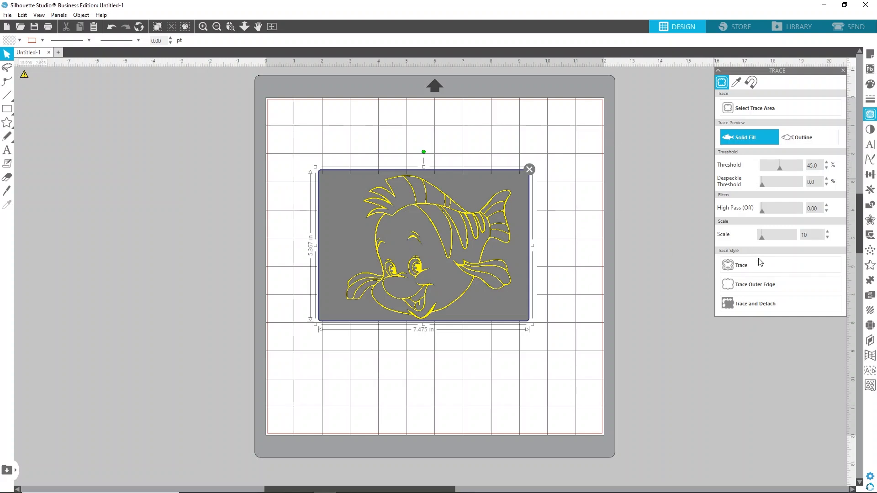
click(736, 266)
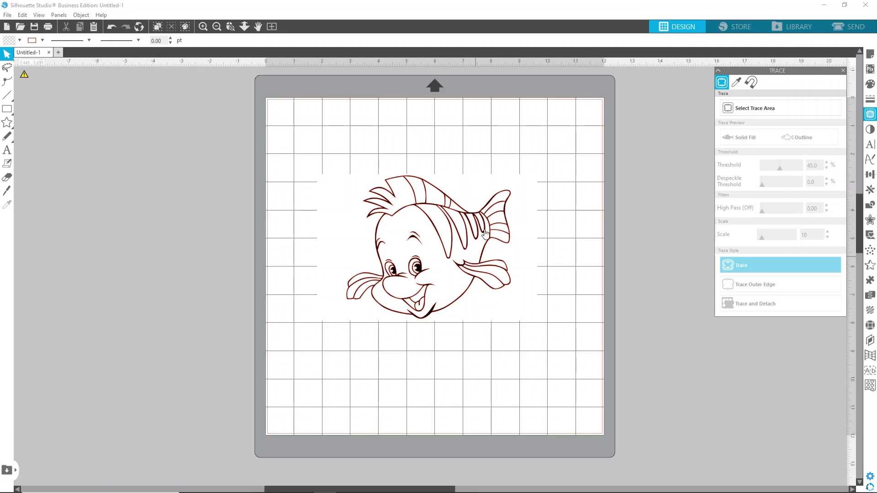
- Move the original image off the mat and place the traced outline in the mat's upper-left corner, at about X 0.27, Y 0.43 in
drag(523, 265, 207, 235)
mouse_move(449, 241)
mouse_down()
mouse_move(417, 196)
mouse_move(380, 175)
mouse_up()
click(380, 176)
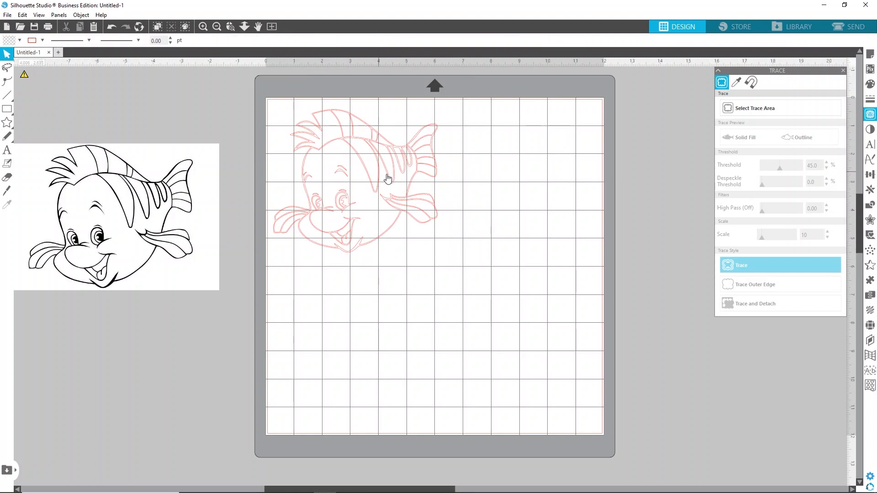
- Resize the traced fish outline to a width of 6 inches with its proportions locked
click(434, 213)
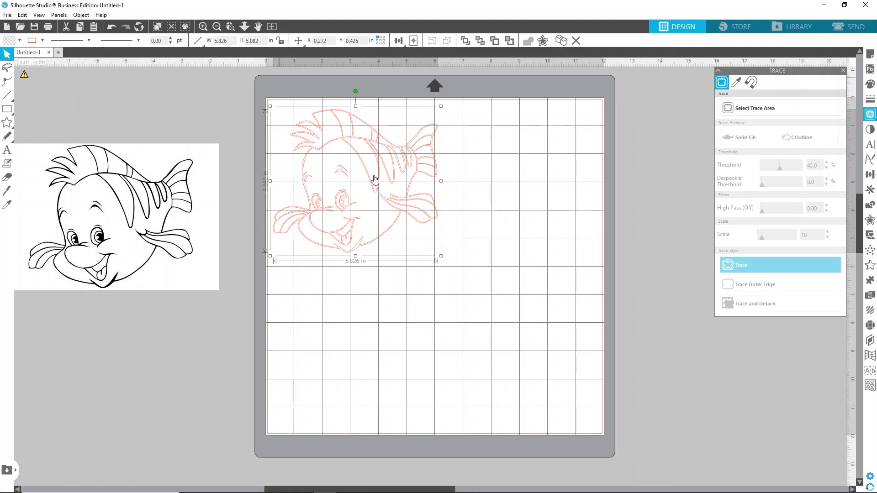
click(443, 260)
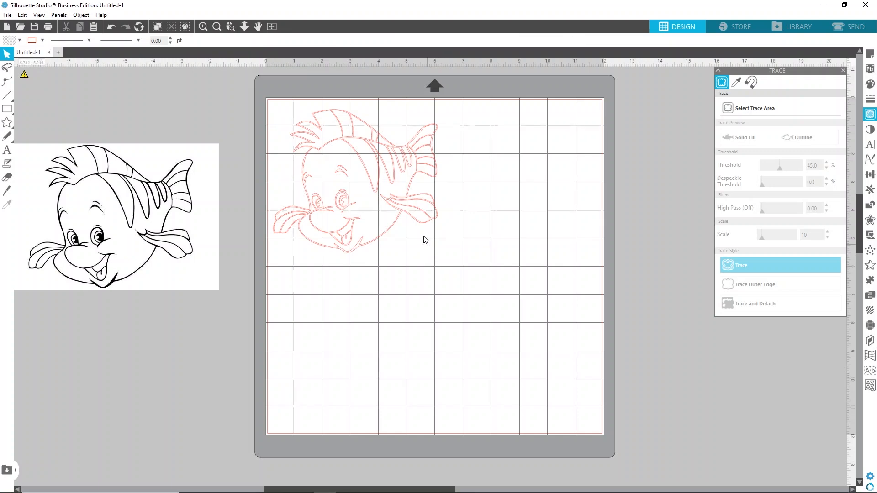
click(415, 209)
drag(446, 261, 429, 272)
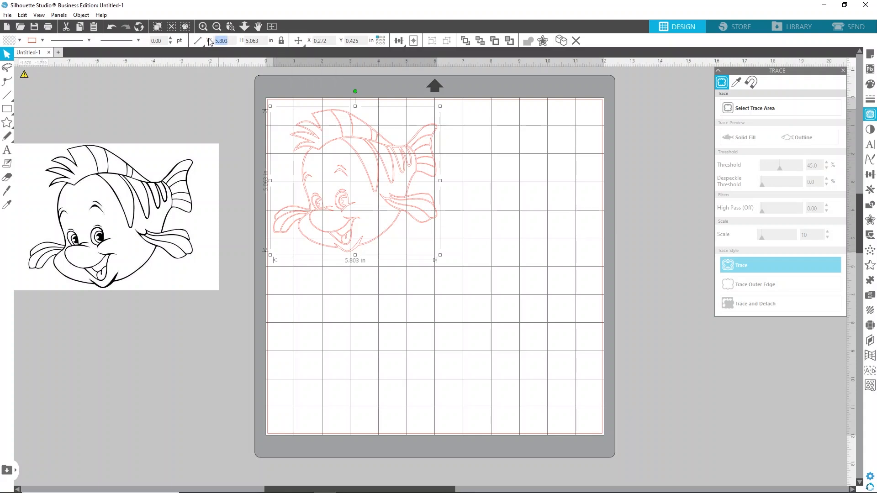
text(6)
key(Return)
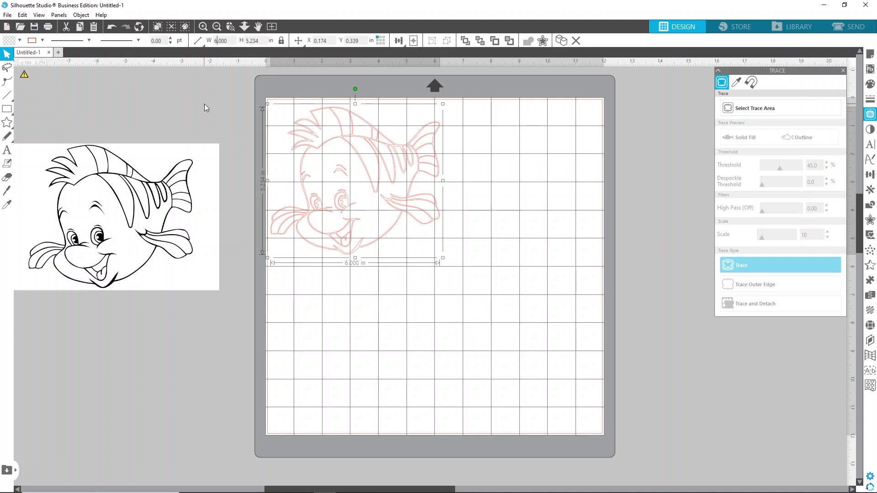
click(185, 104)
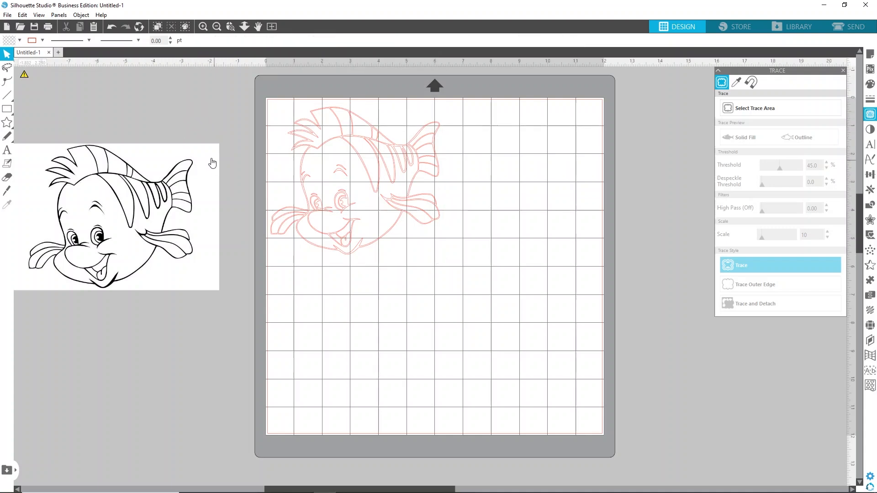
- Mirror the traced fish outline by flipping it horizontally
click(439, 179)
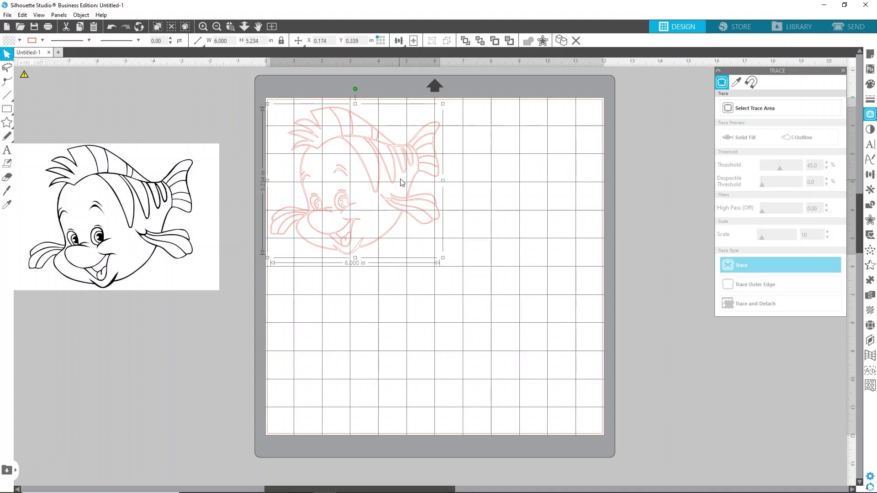
right_click(404, 161)
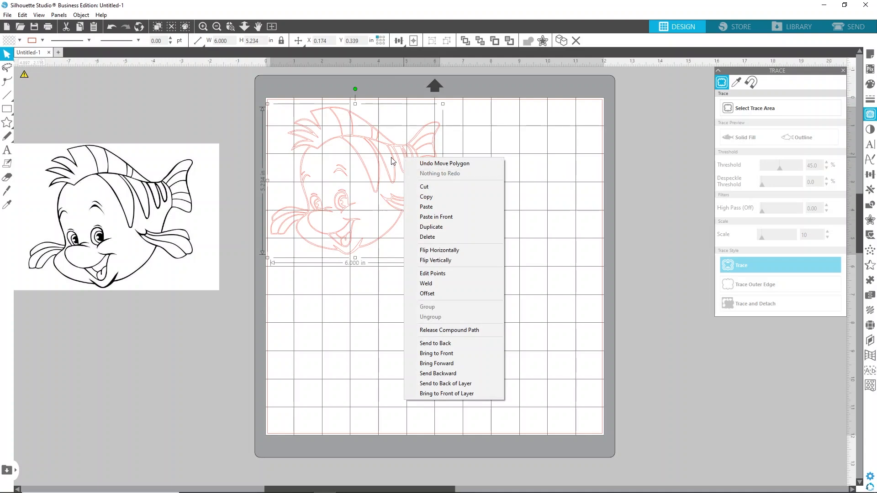
click(432, 251)
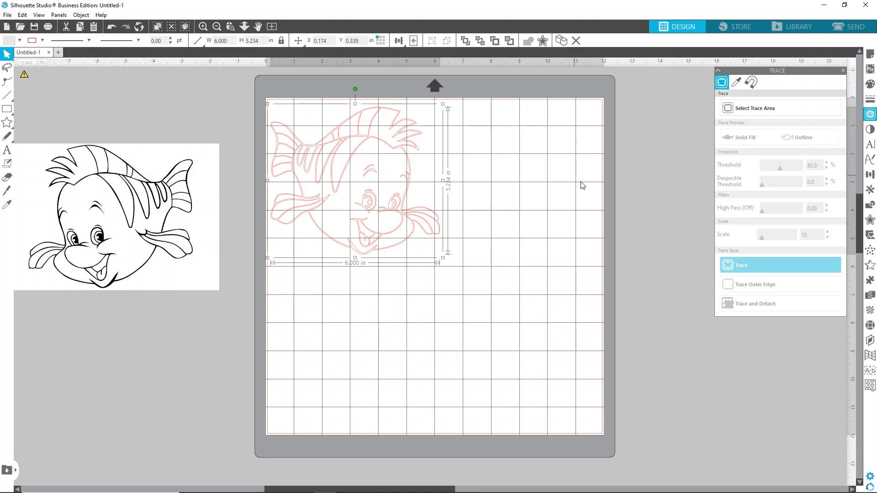
- Send the mirrored fish outline to the Cameo 4 as a Vinyl, Glossy cut job
click(848, 29)
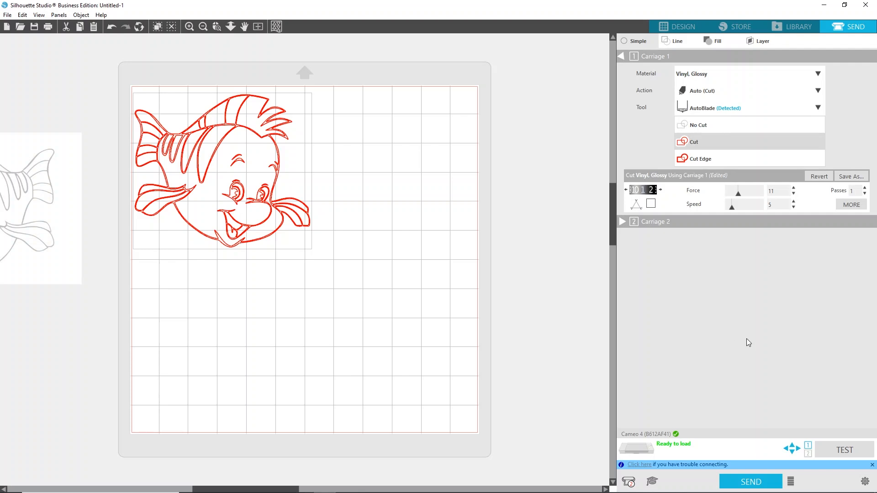
click(752, 483)
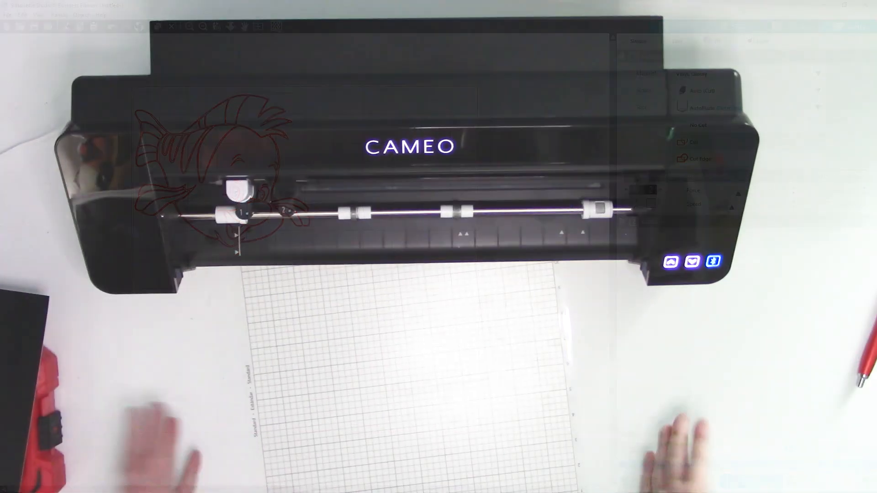